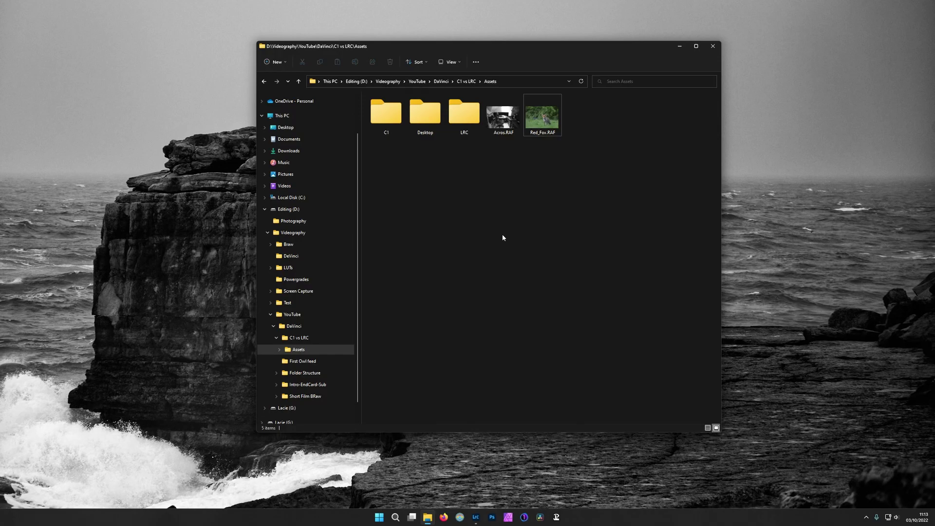
Minimize the Assets folder window containing Acros.RAF and Red_Fox.RAF to reveal Lightroom
key(Left)
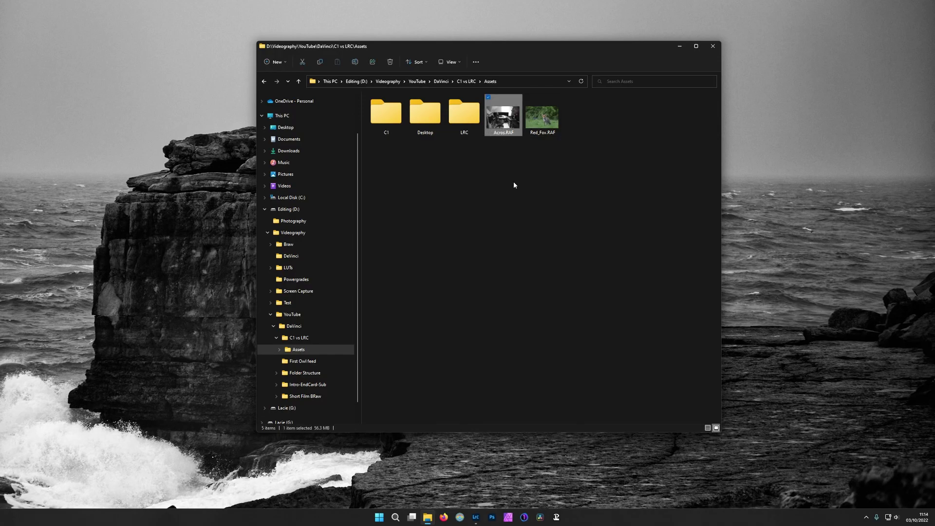
mouse_move(502, 119)
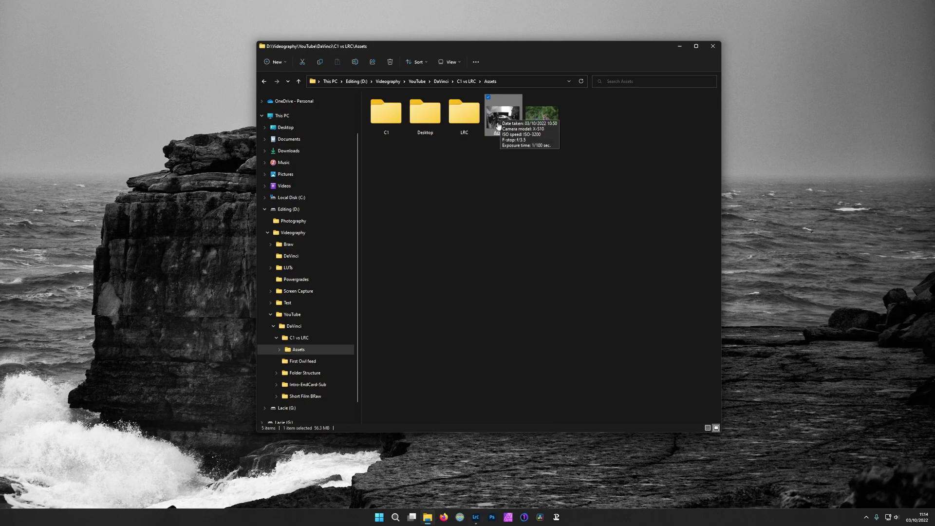
click(524, 245)
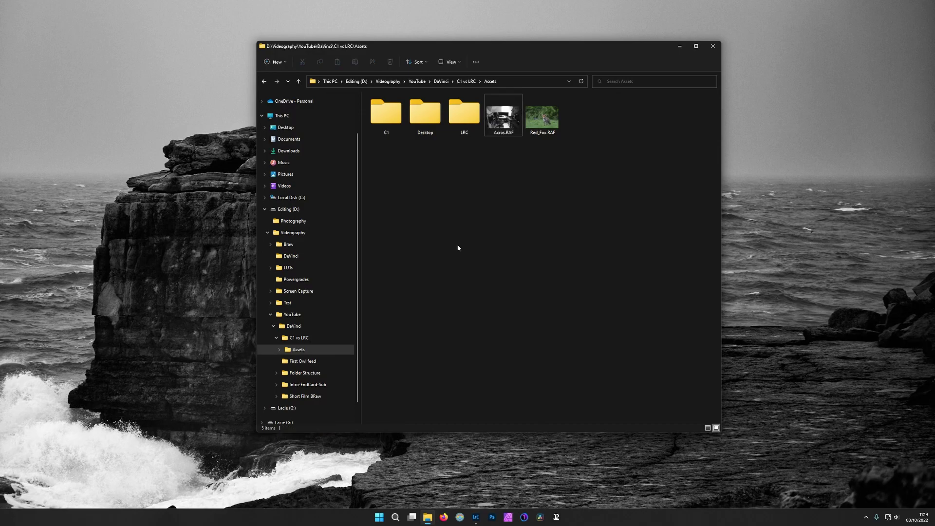
click(680, 45)
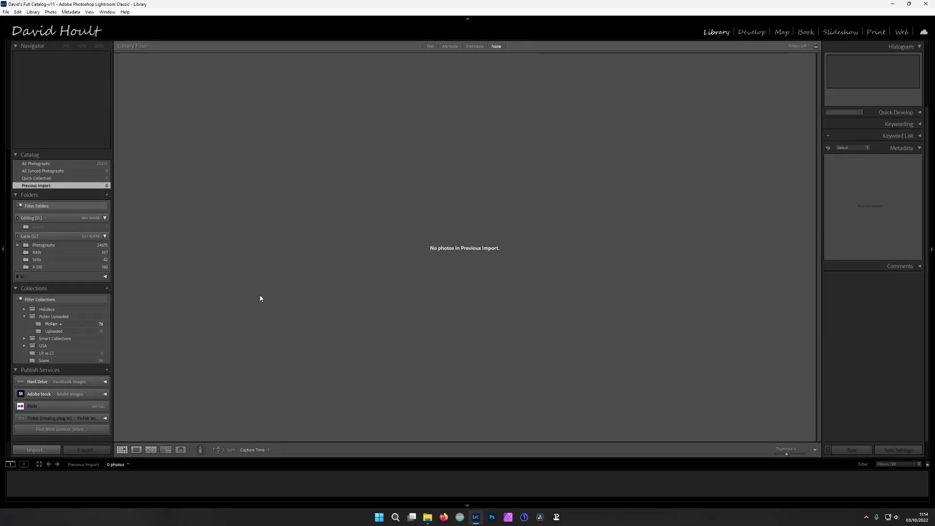
Import Acros.RAF and Red_Fox.RAF into the catalog and select the Acros photo
click(36, 450)
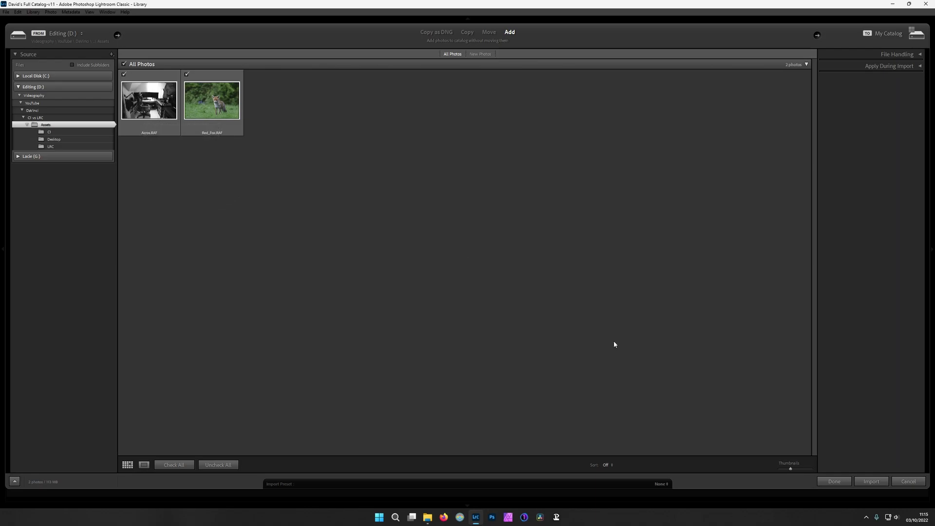
click(873, 482)
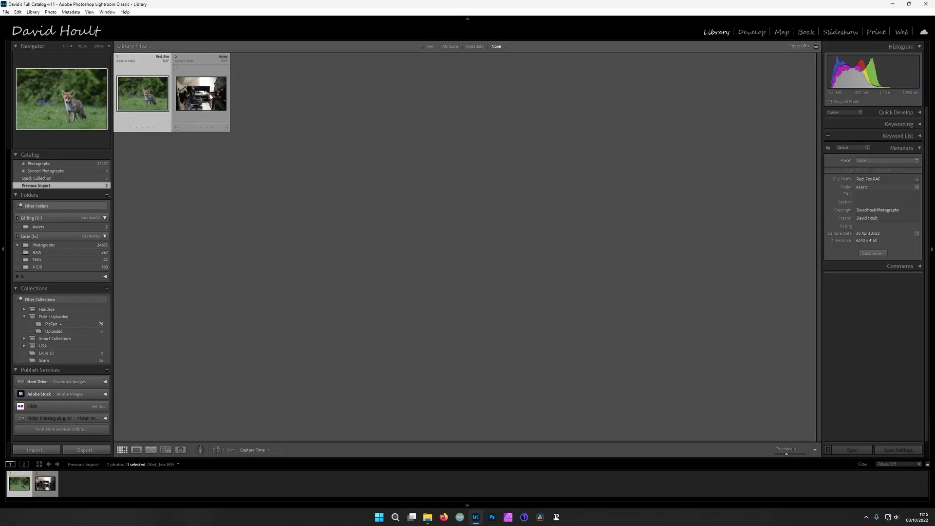
click(205, 104)
View Acros in Develop with its Adobe Color profile, then return to Library
double_click(204, 105)
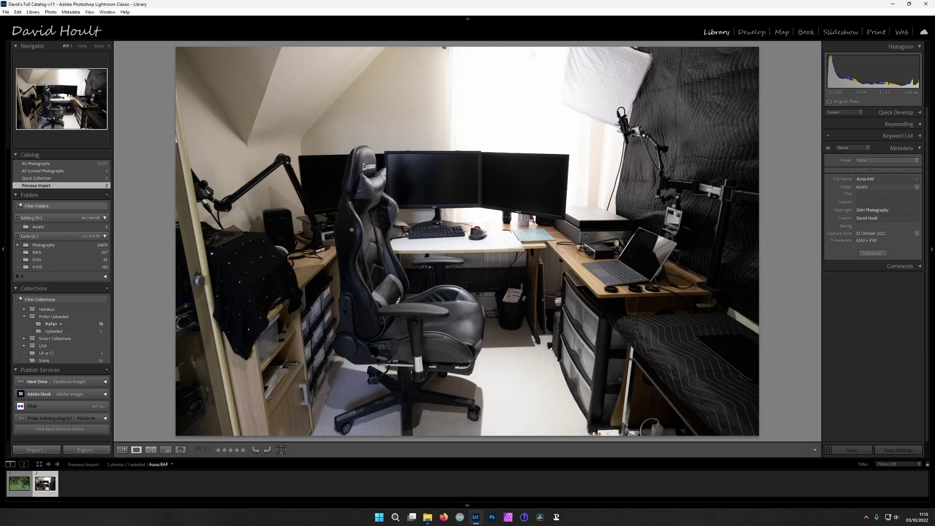
click(752, 33)
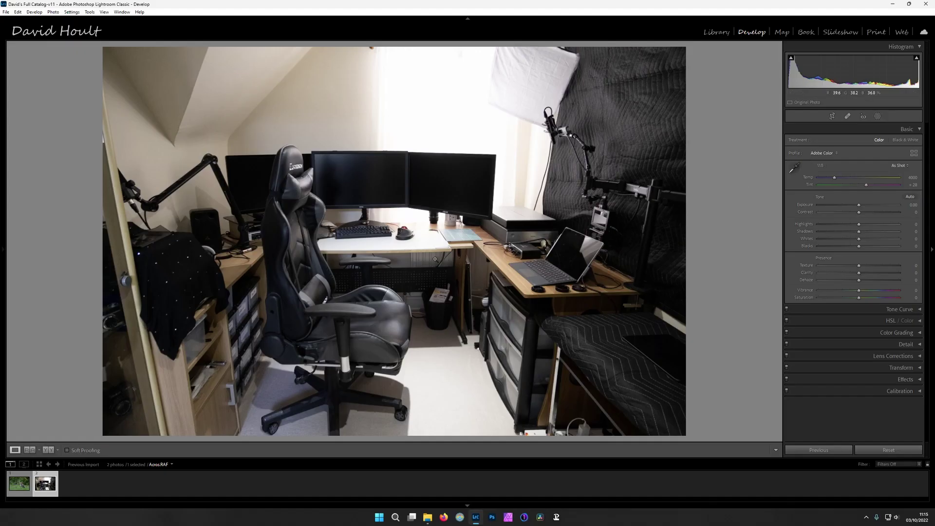
click(718, 32)
Remove the Acros photo from the catalog in Grid view, leaving only Red_Fox
key(g)
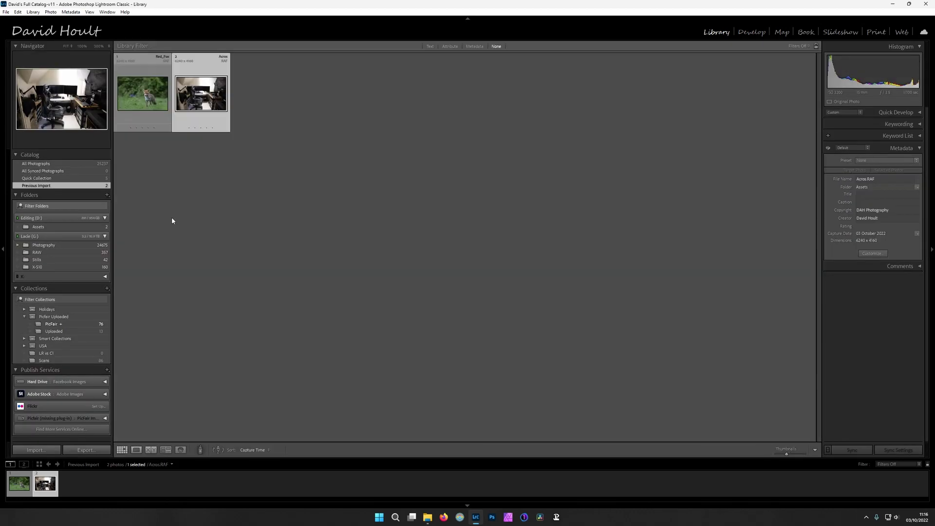
right_click(219, 95)
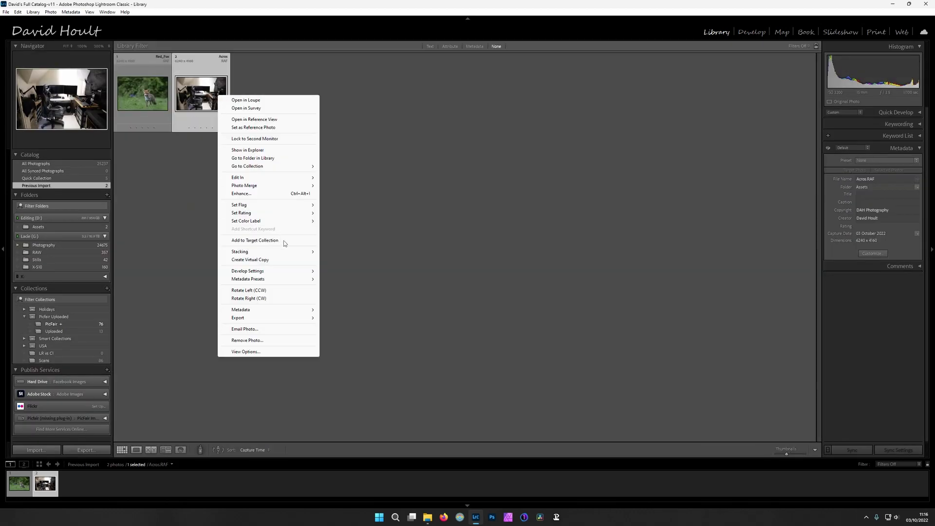
click(247, 340)
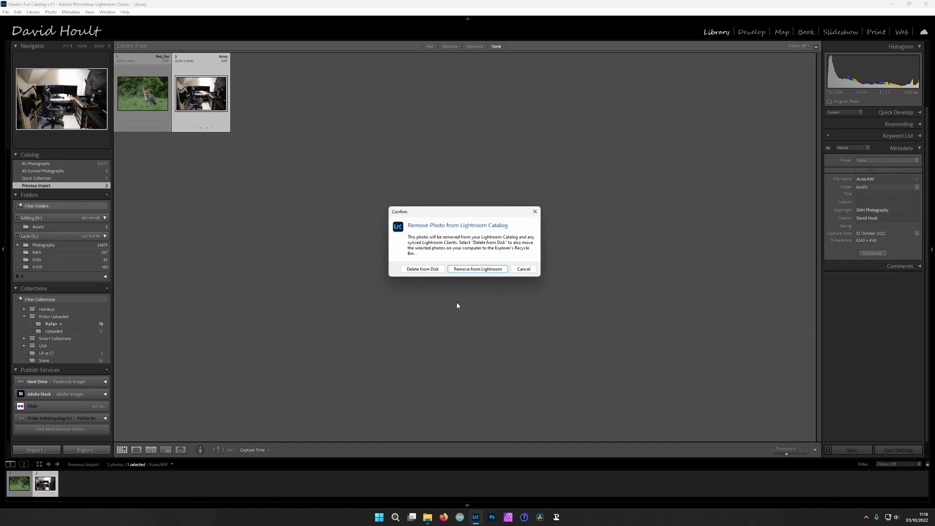
click(477, 269)
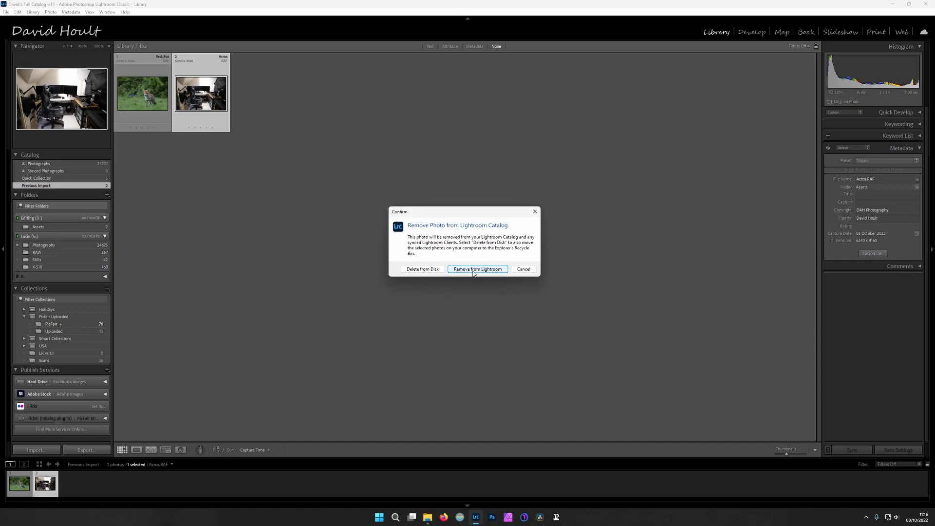
Bring up Lightroom's Preferences from the Edit menu
click(18, 12)
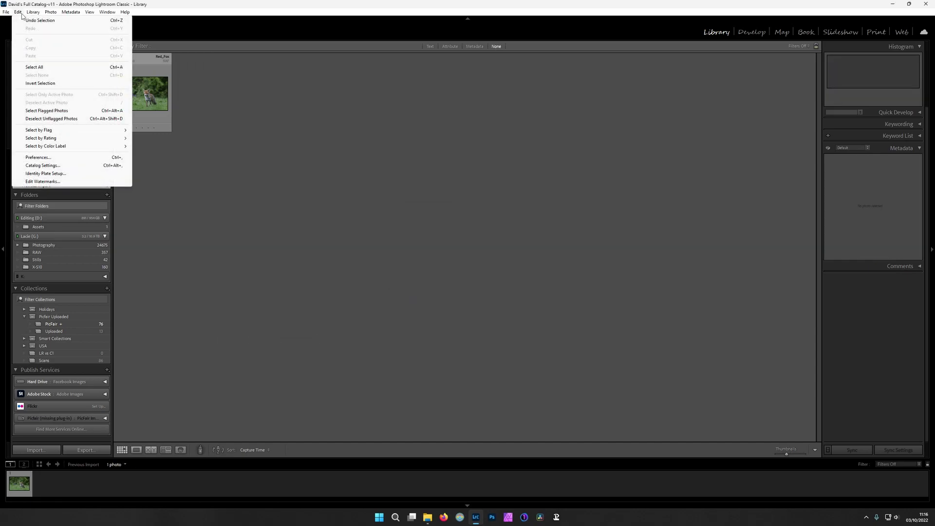
click(37, 157)
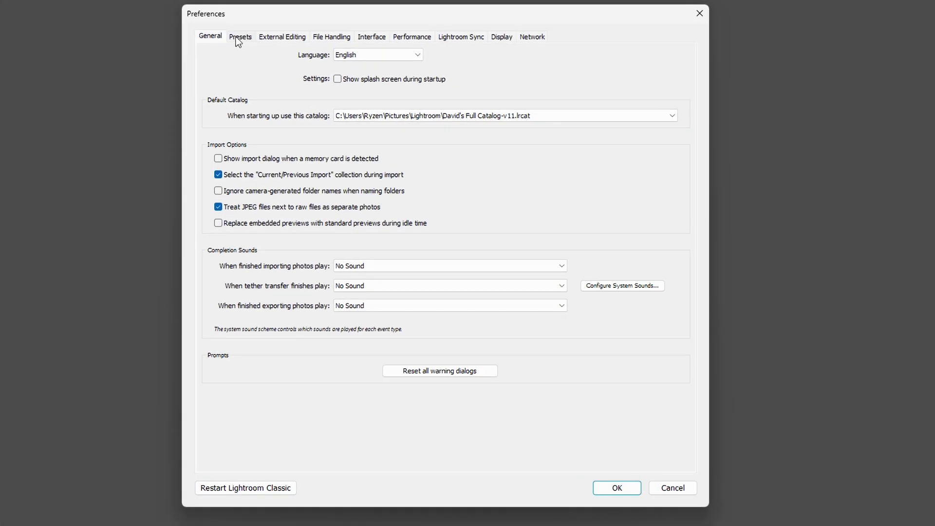
Show the Presets preferences with camera-specific raw defaults, Fujifilm X-T3 on Camera Settings
click(240, 36)
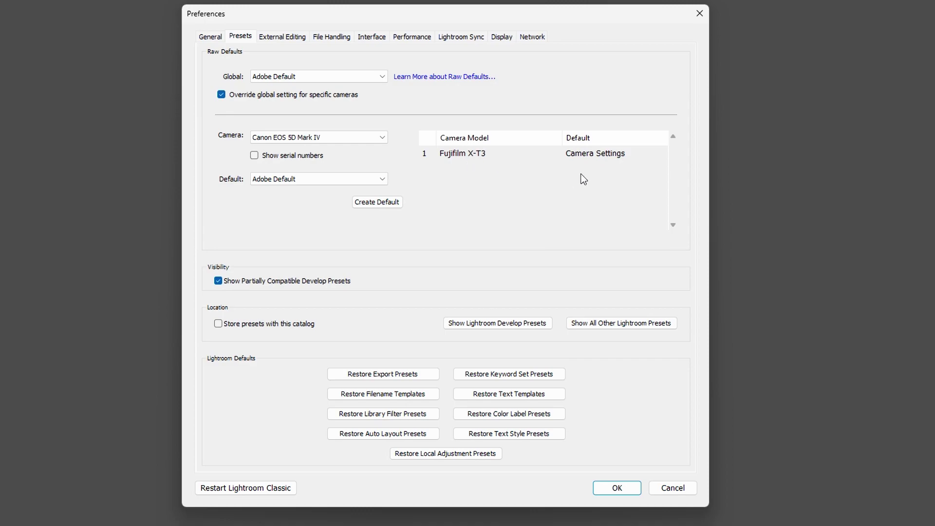
Expand the Camera list of models available for raw defaults
click(384, 139)
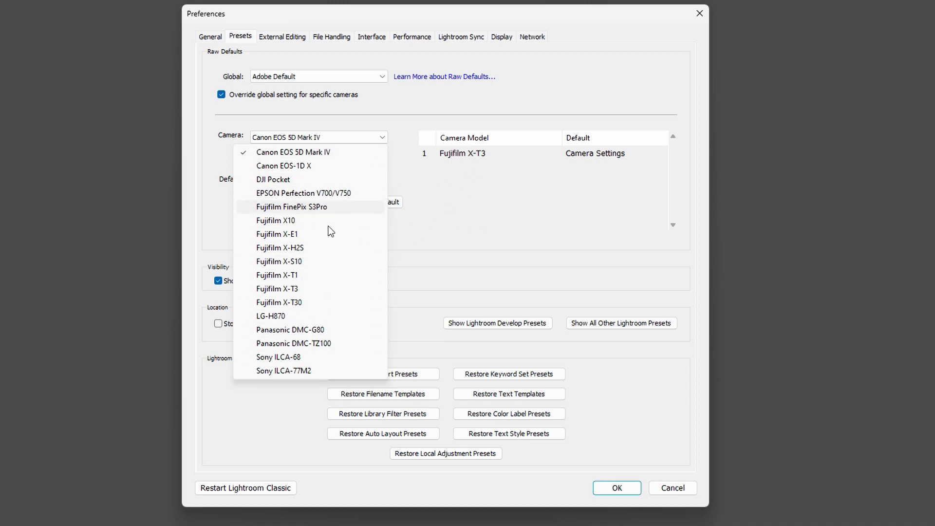
Create a Camera Settings raw default for the Fujifilm X-S10 and confirm the preferences
click(278, 262)
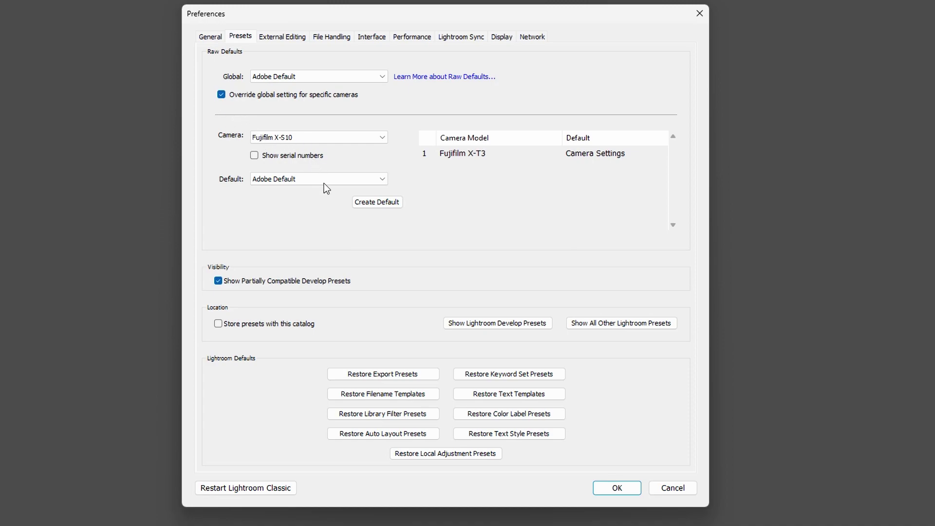
click(382, 179)
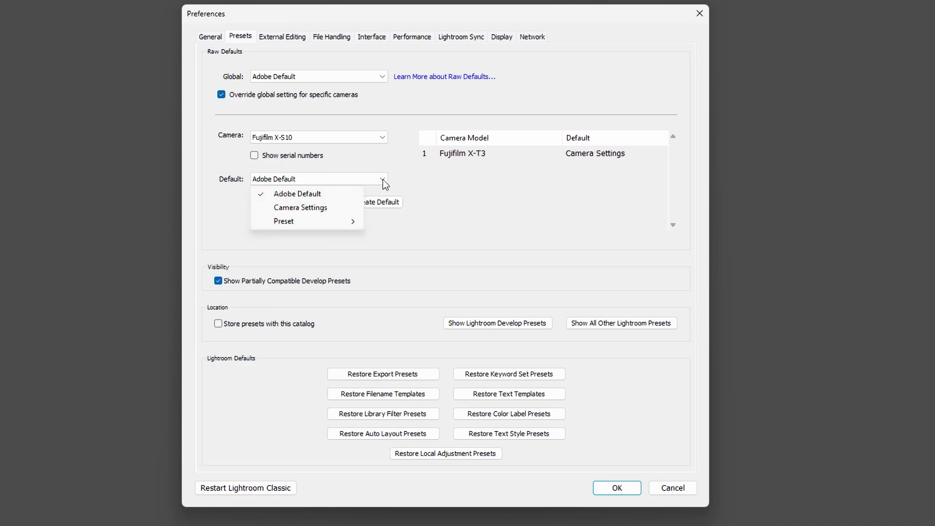
click(313, 210)
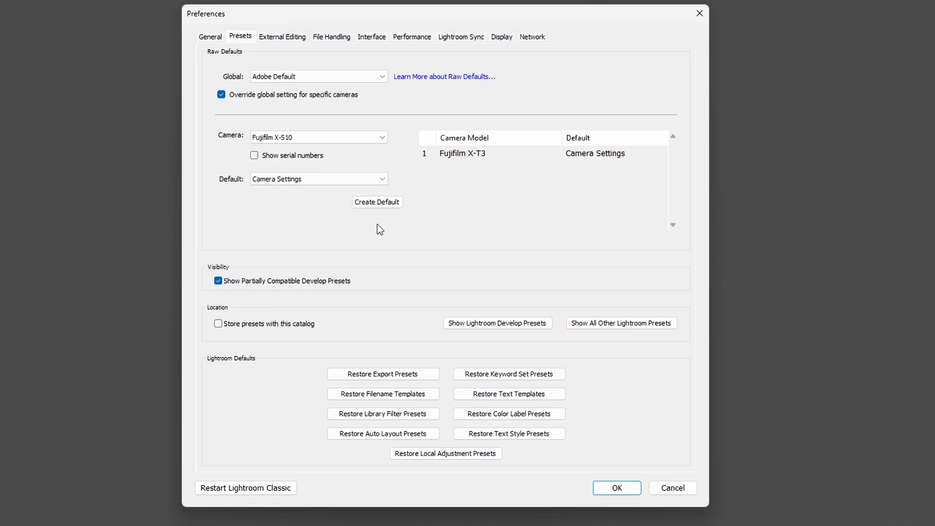
click(378, 204)
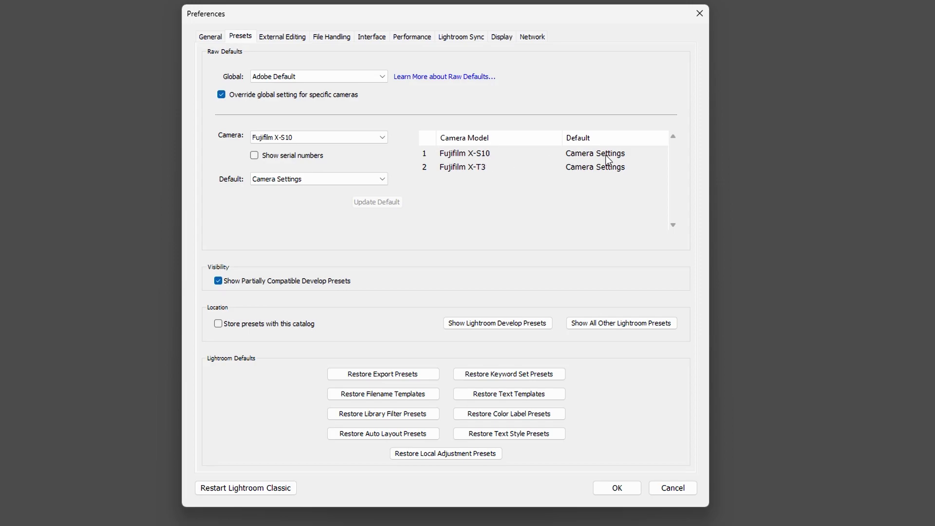
click(616, 489)
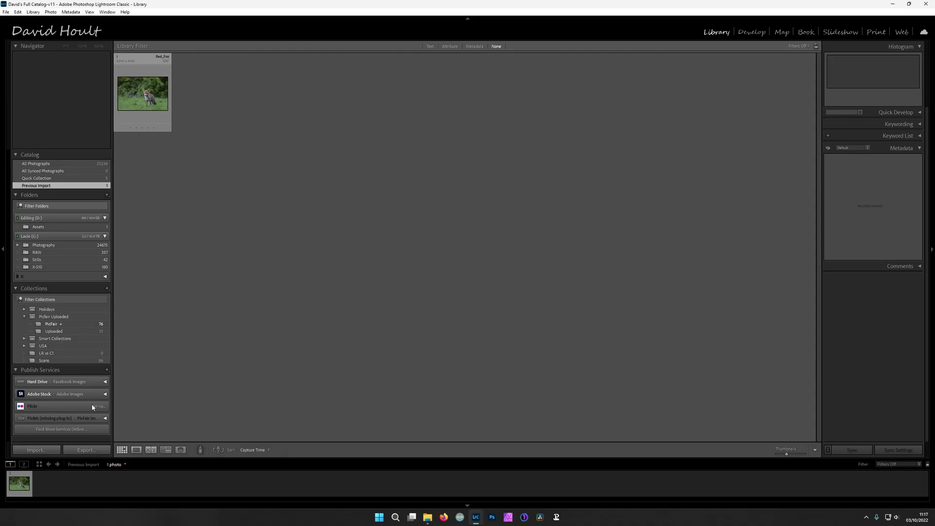
click(35, 450)
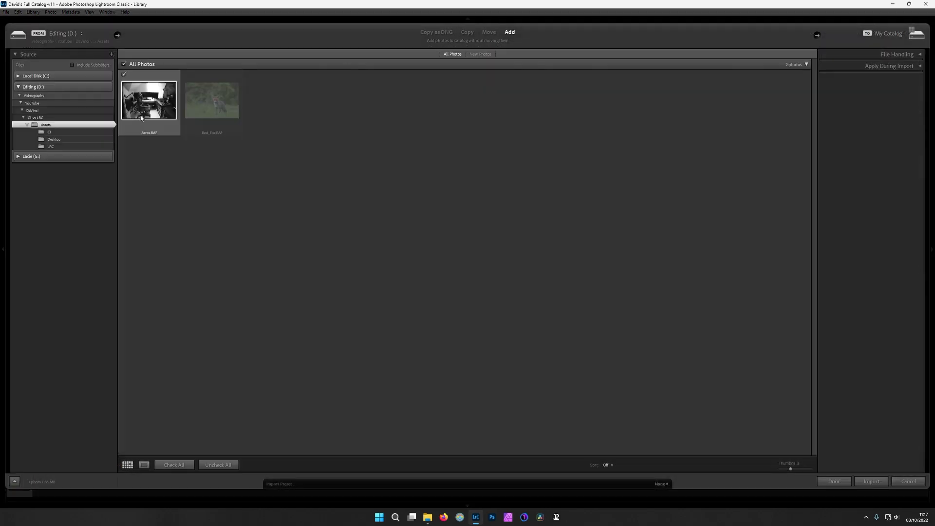
Re-import Acros.RAF and check in Develop that it now uses the Camera ACROS profile
click(871, 482)
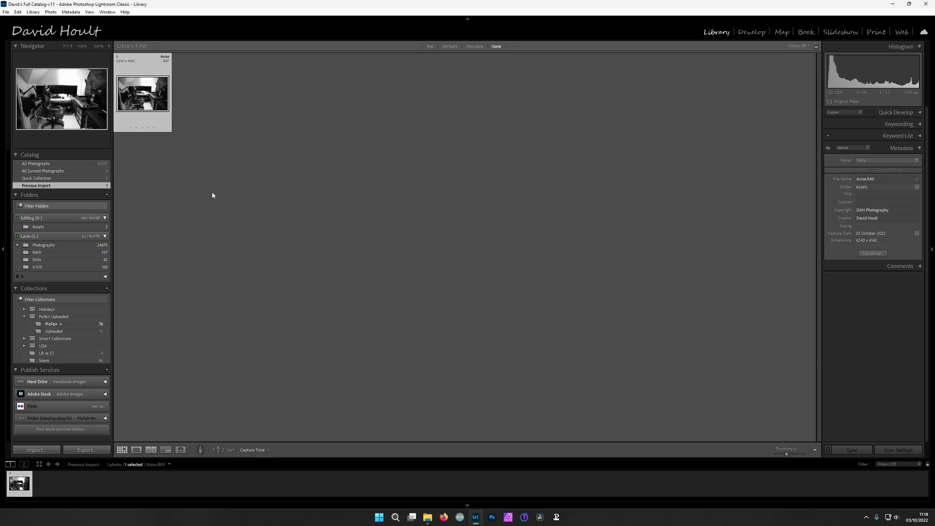
double_click(141, 98)
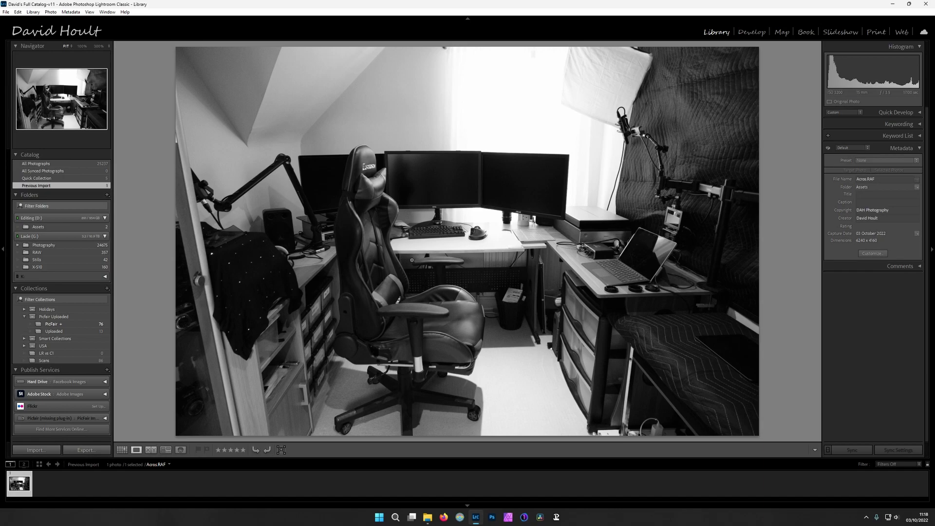
click(752, 33)
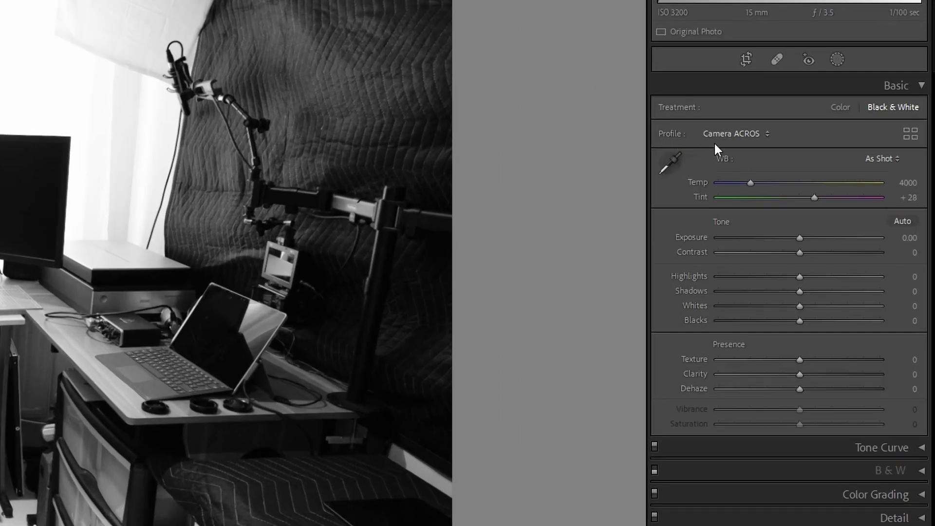